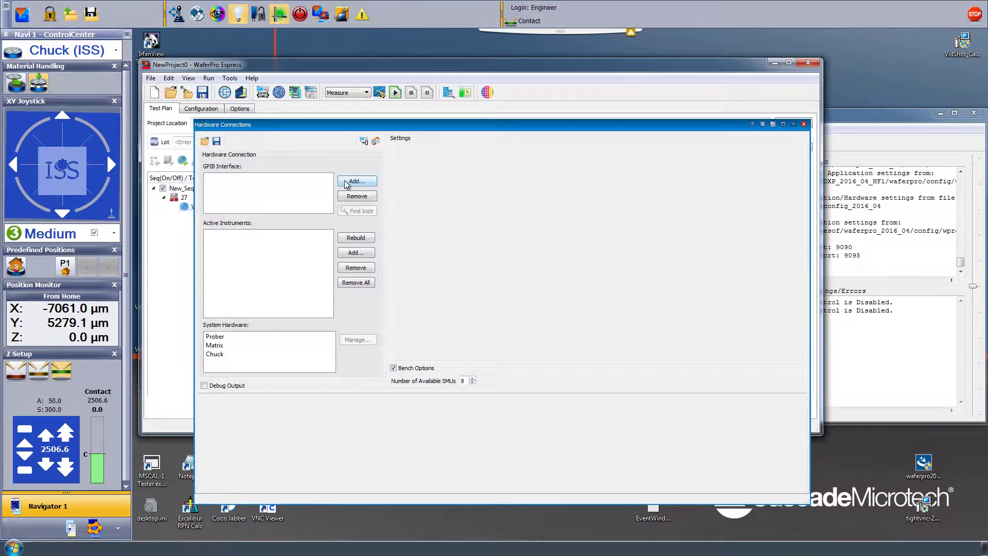
- Add a new GPIB interface named gpib0
click(346, 181)
text(gp)
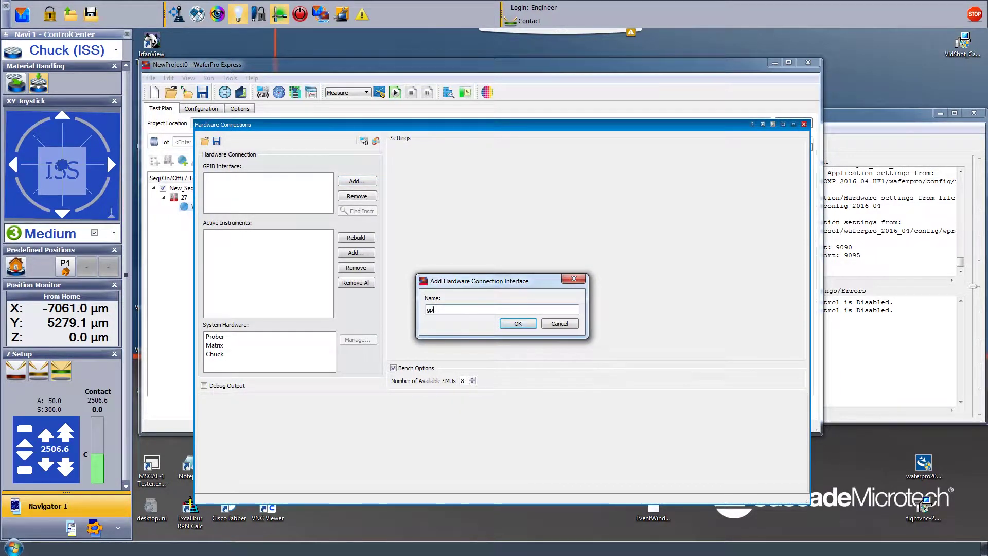
text(ib0)
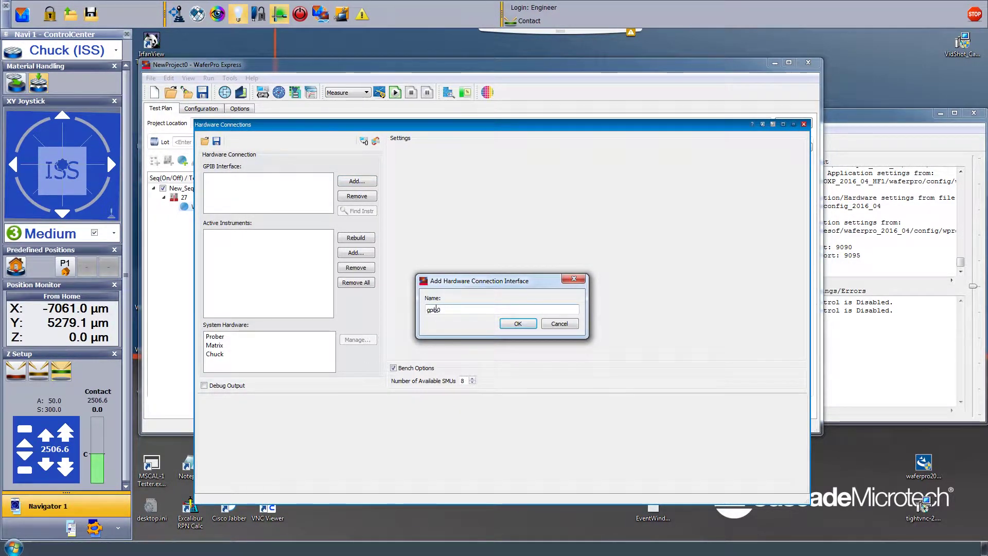
click(517, 324)
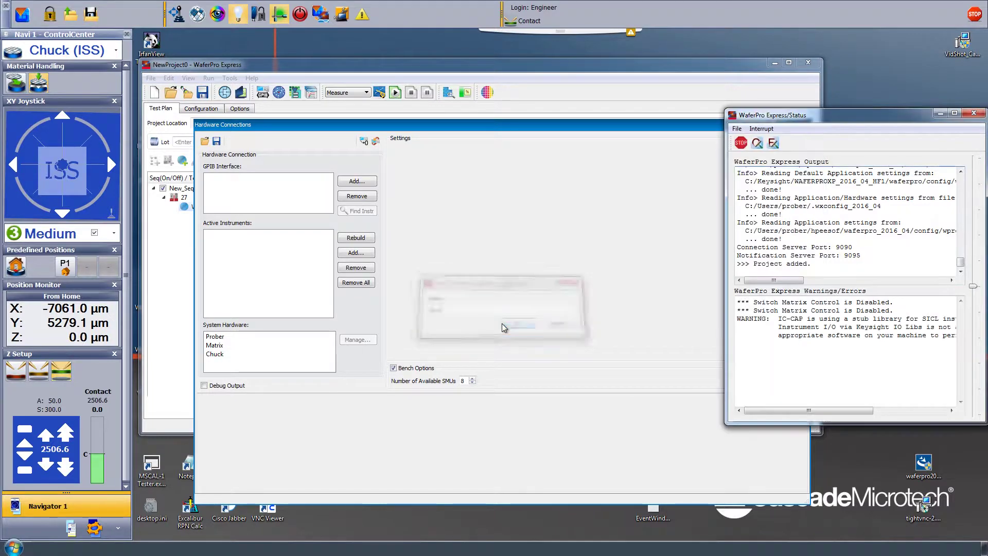
- Rebuild the active instrument list by scanning GPIB addresses 16 to 17
click(367, 238)
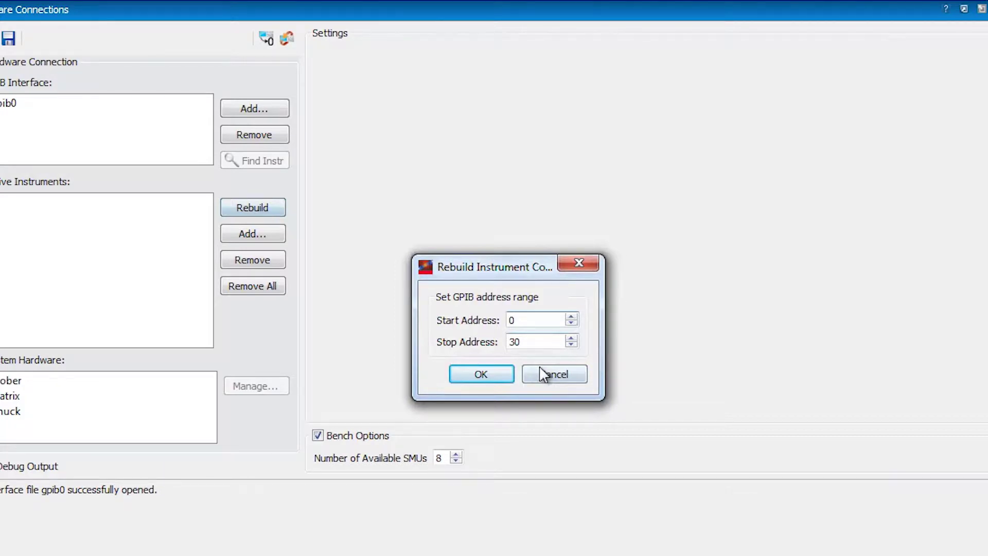
double_click(512, 321)
text(16)
double_click(512, 342)
text(17)
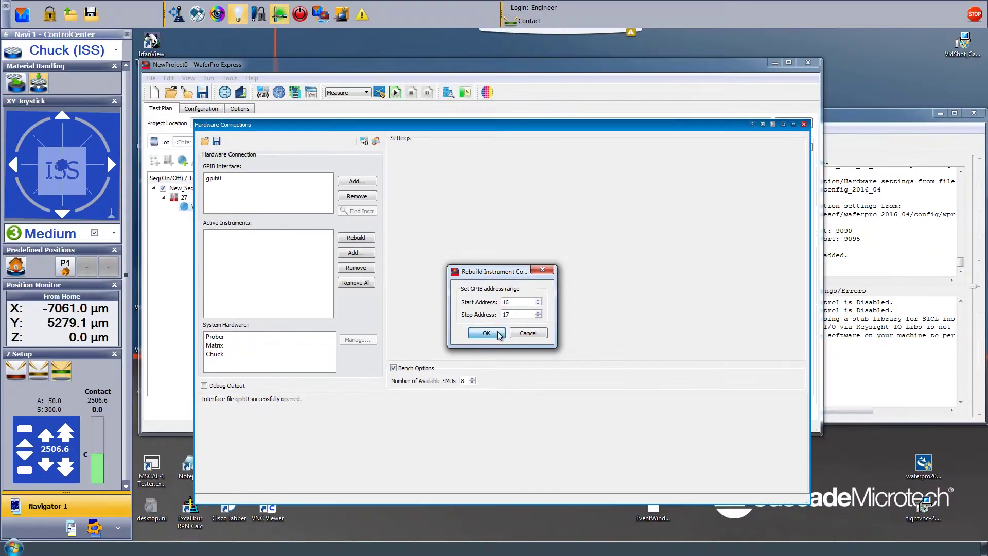
click(486, 333)
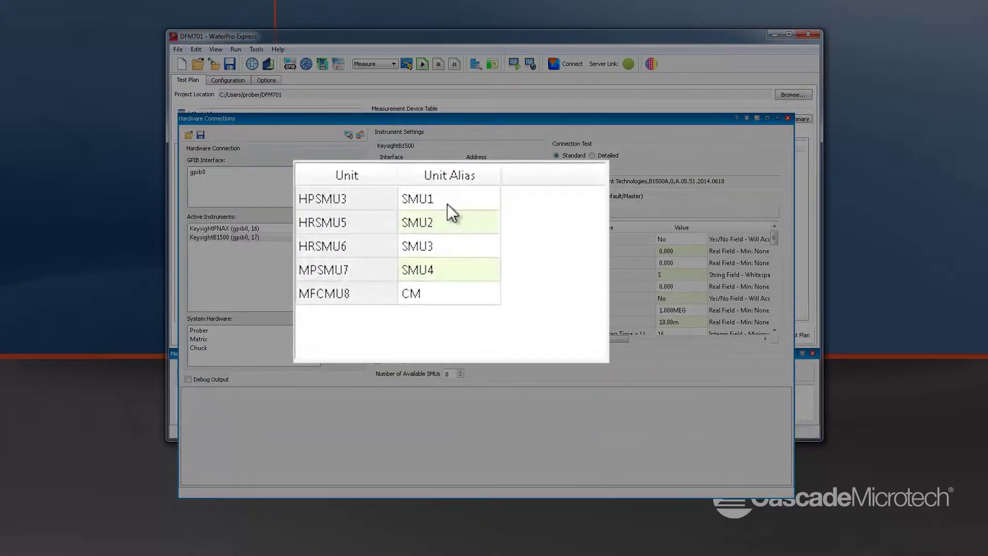
- Edit the Unit Alias cells so HPSMU3 is SMU2, MPSMU7 is SMU1 and HRSMU5 is SMU4
double_click(447, 203)
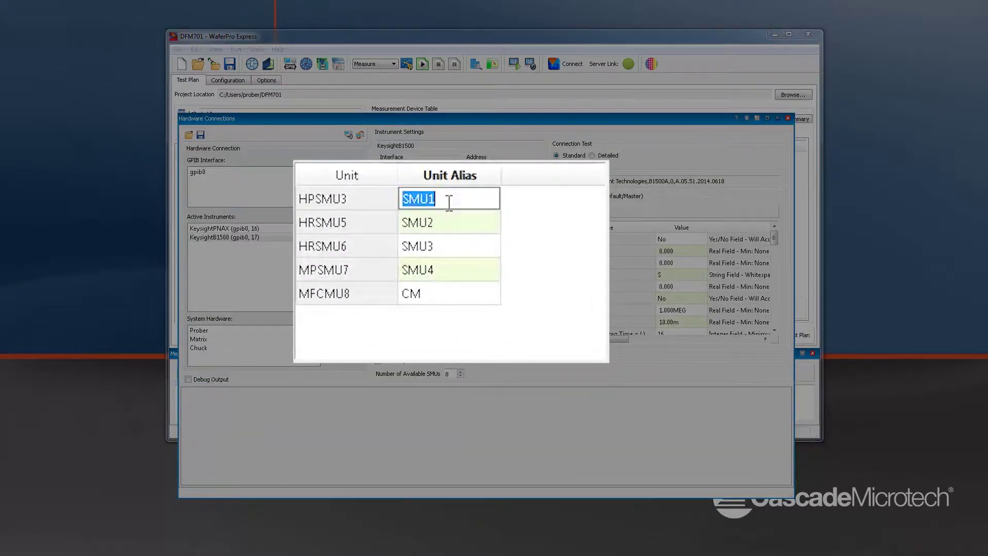
key(BackSpace)
text(2)
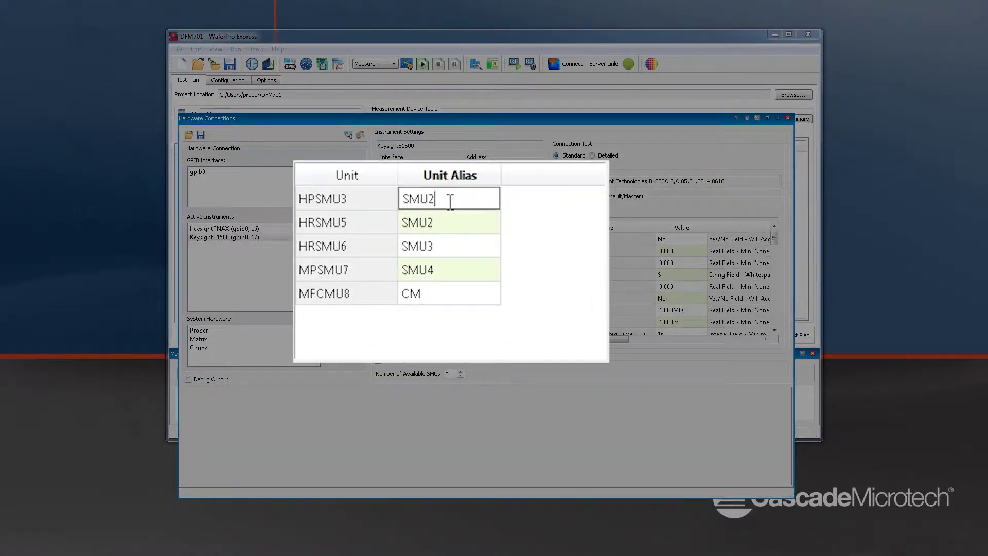
double_click(449, 265)
key(BackSpace)
text(1)
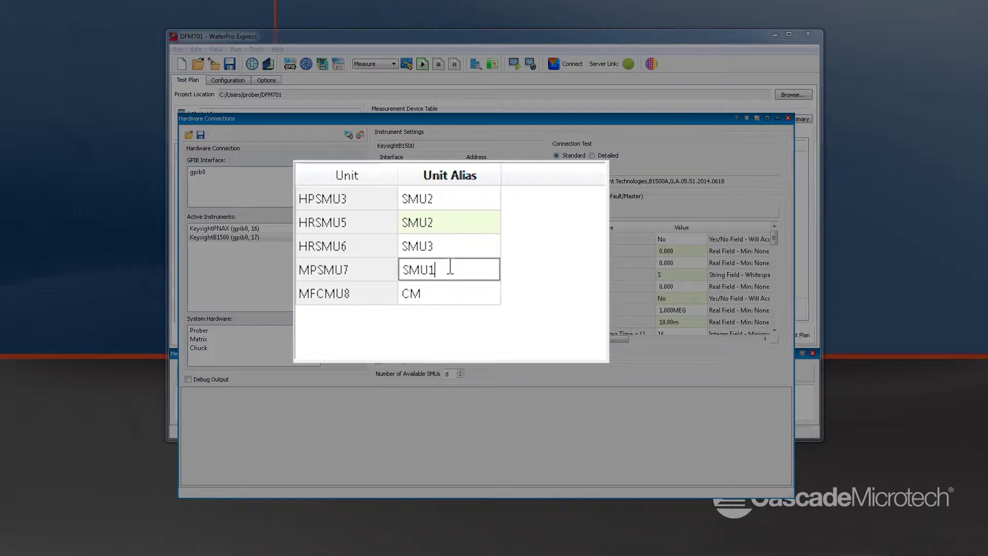
double_click(455, 226)
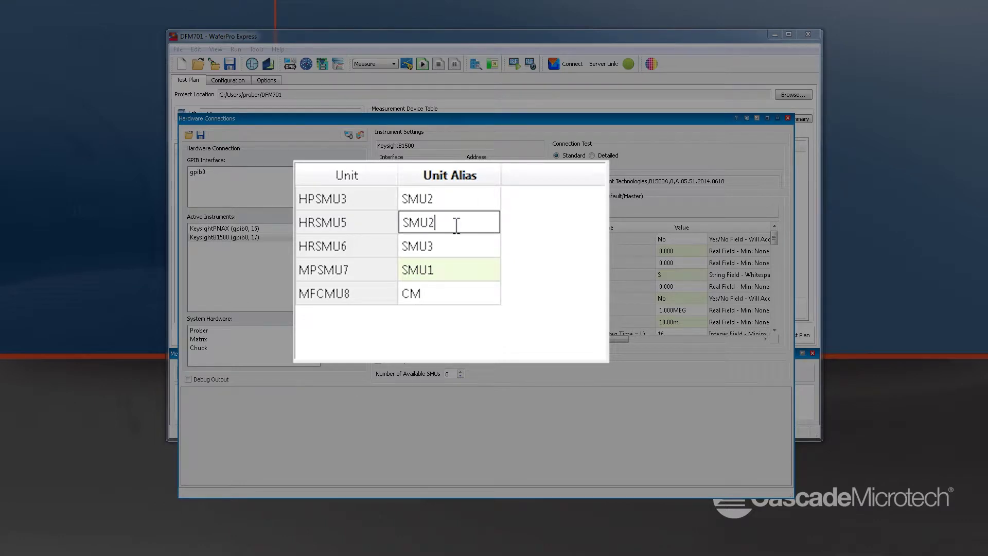
text(4)
key(Return)
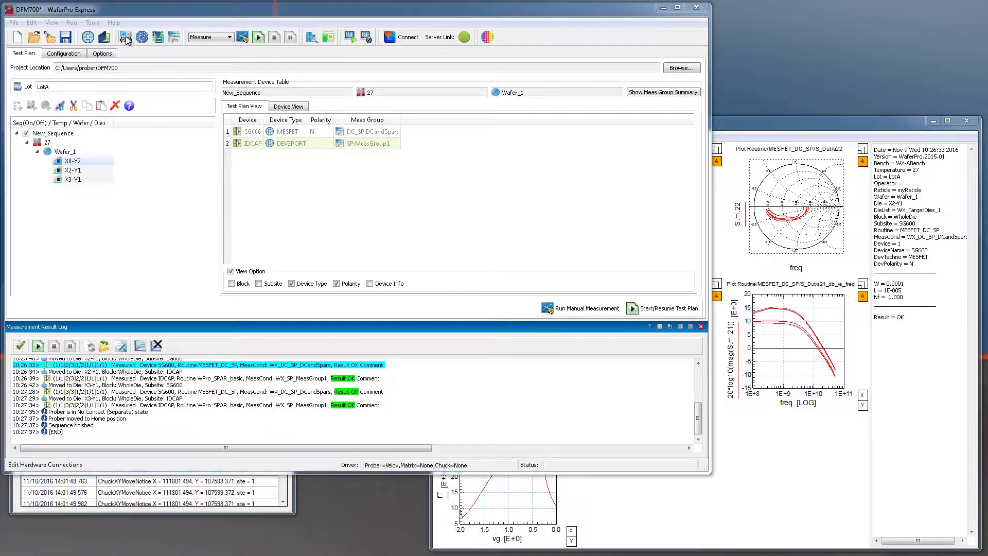
- Open Hardware Connections and select KeysightPNAX (gpib0, address 16) to view its settings
click(126, 37)
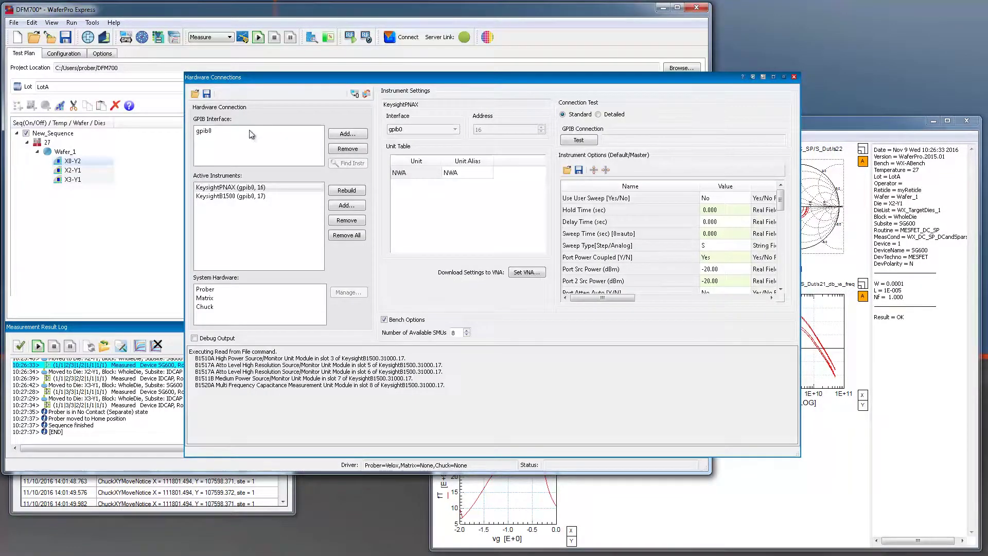
click(258, 189)
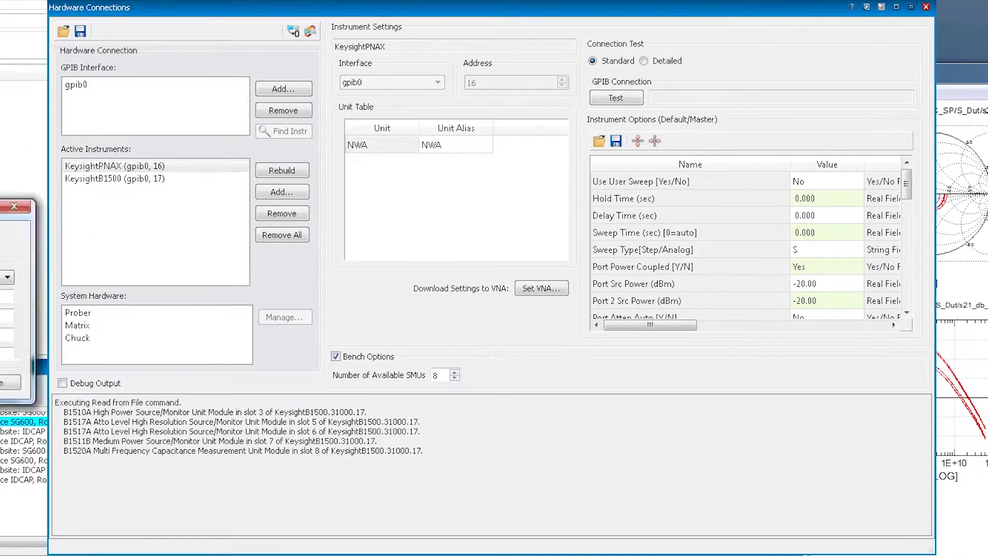
- Change the VNA stop frequency's leading 2 to 5 and set the sweep to 201 points
click(528, 274)
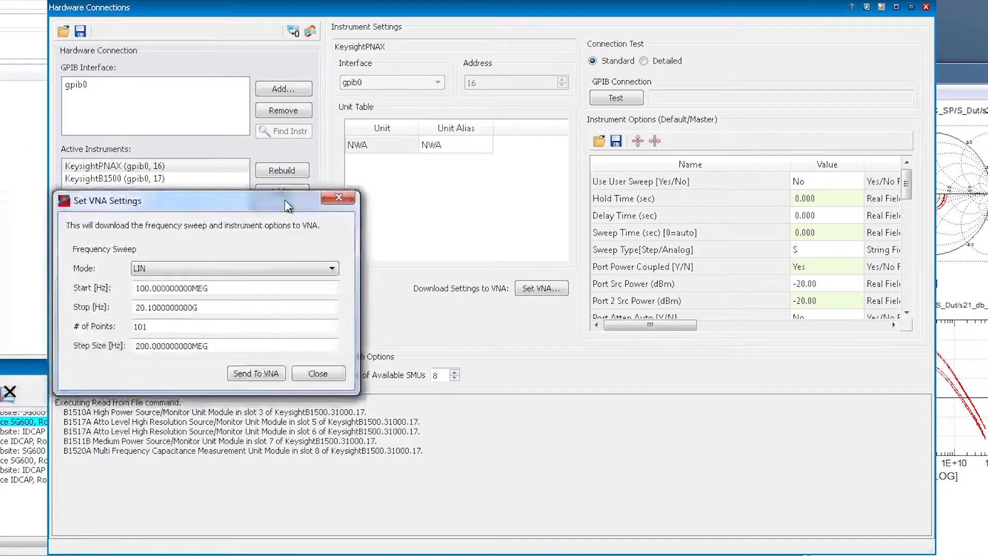
click(161, 304)
key(BackSpace)
text(5)
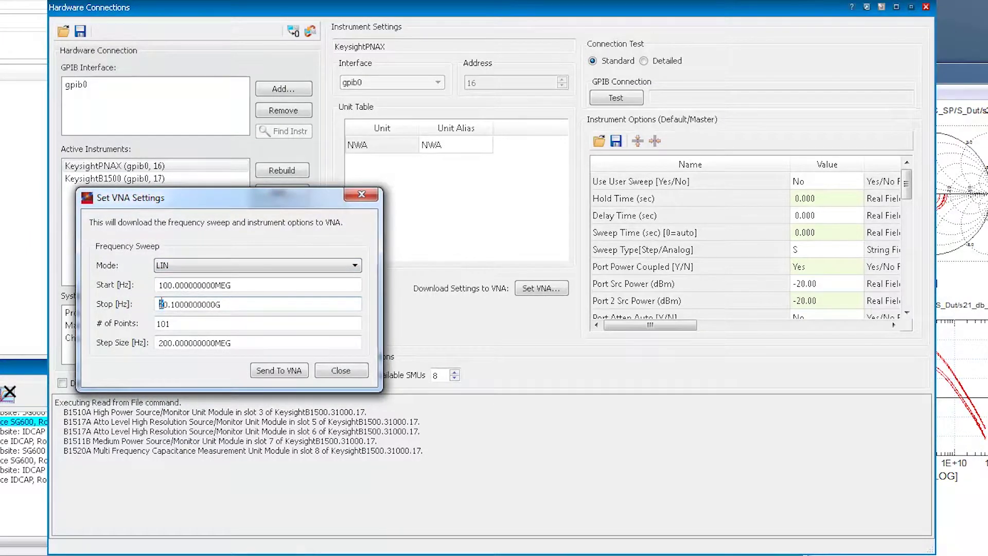
drag(175, 325, 152, 323)
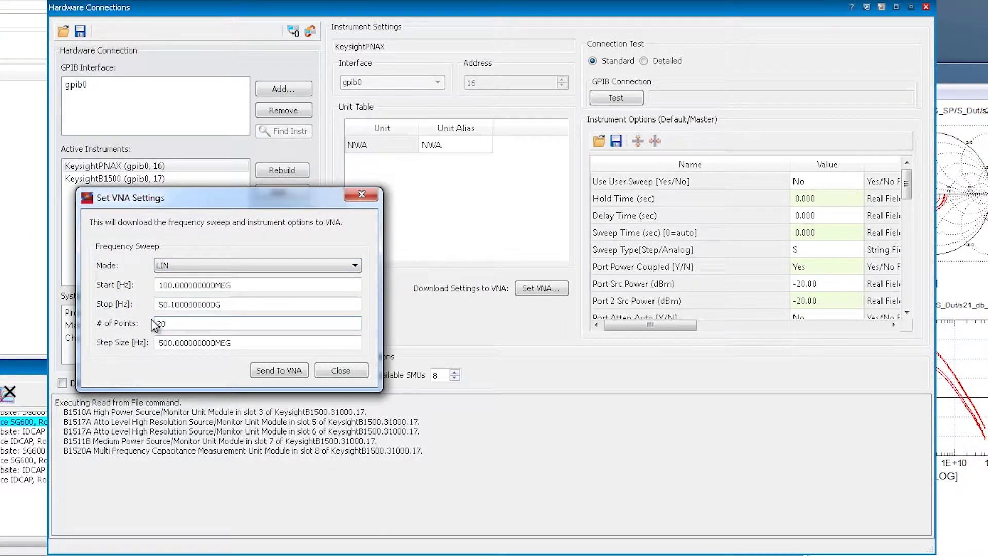
text(201)
click(211, 305)
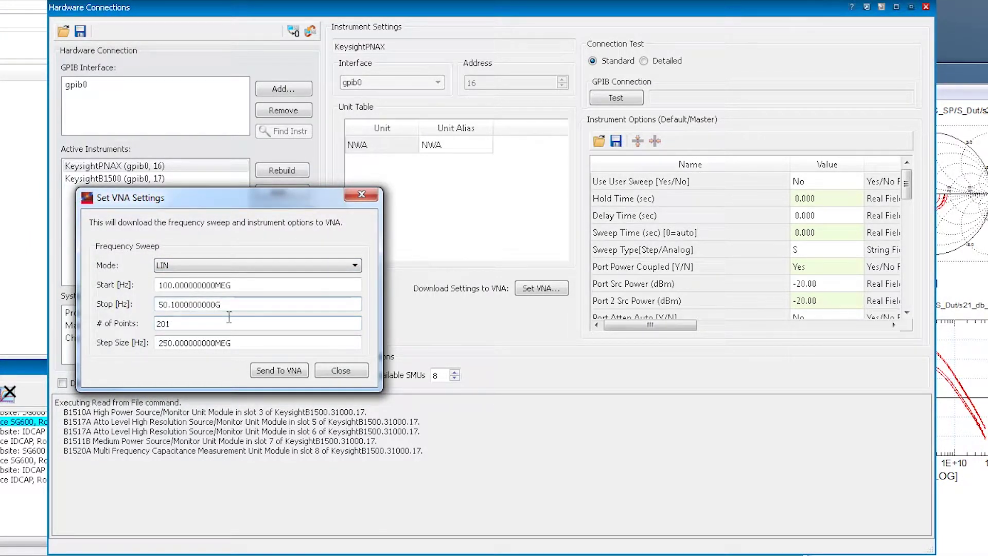
- Send the sweep settings and measurement setup to the PNA-X and acknowledge the calibration notice
click(265, 371)
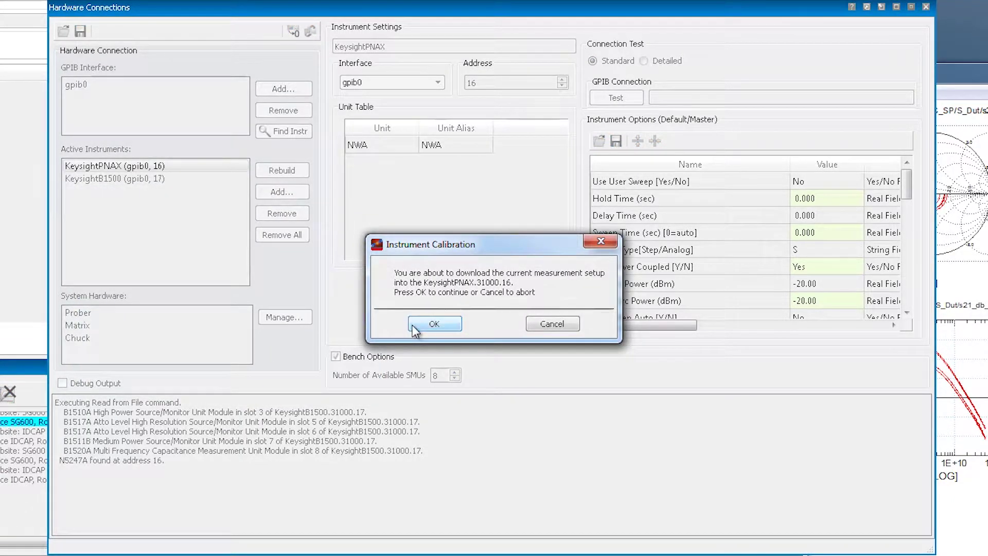
click(414, 325)
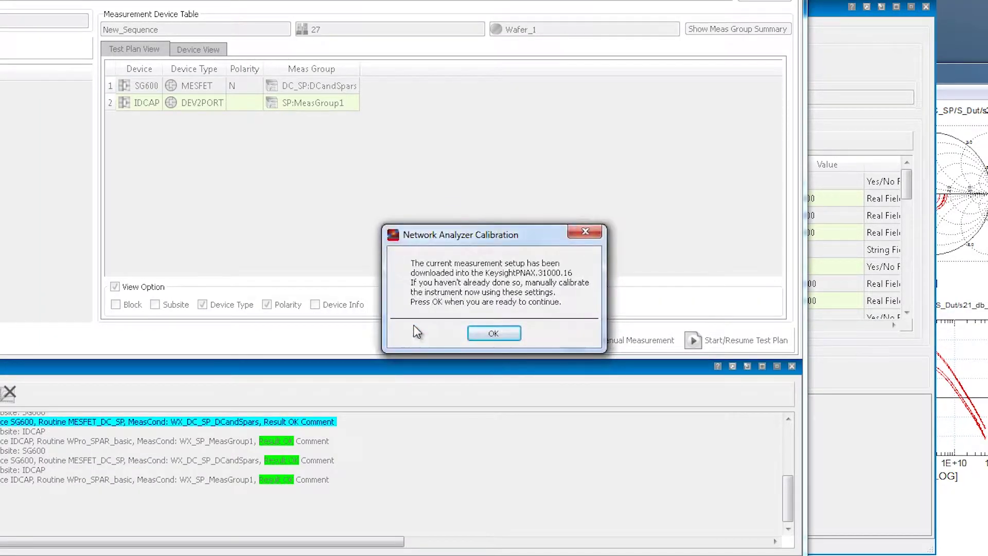
click(470, 332)
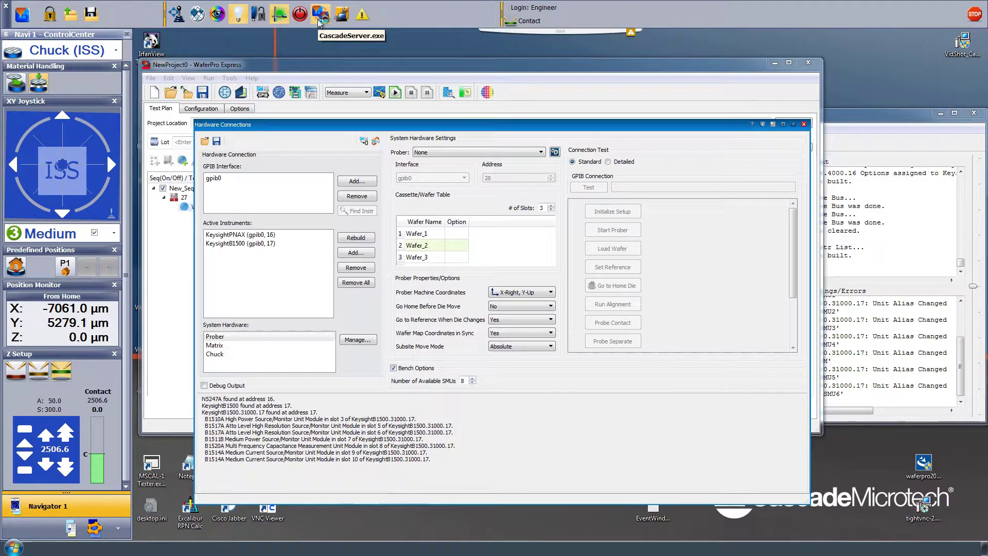
- Launch CascadeServer.exe from the Velox toolbar, then return to the hardware connections window
click(319, 22)
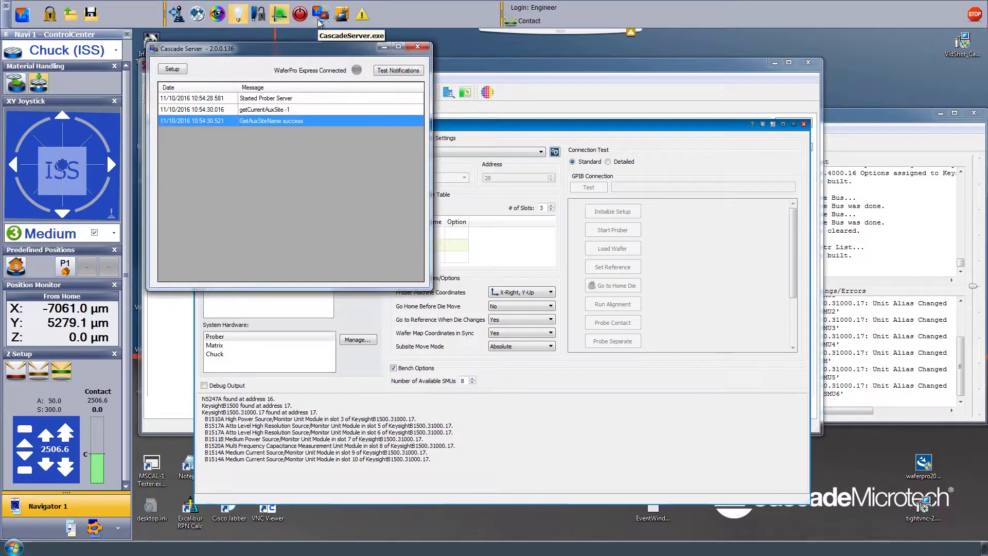
click(498, 125)
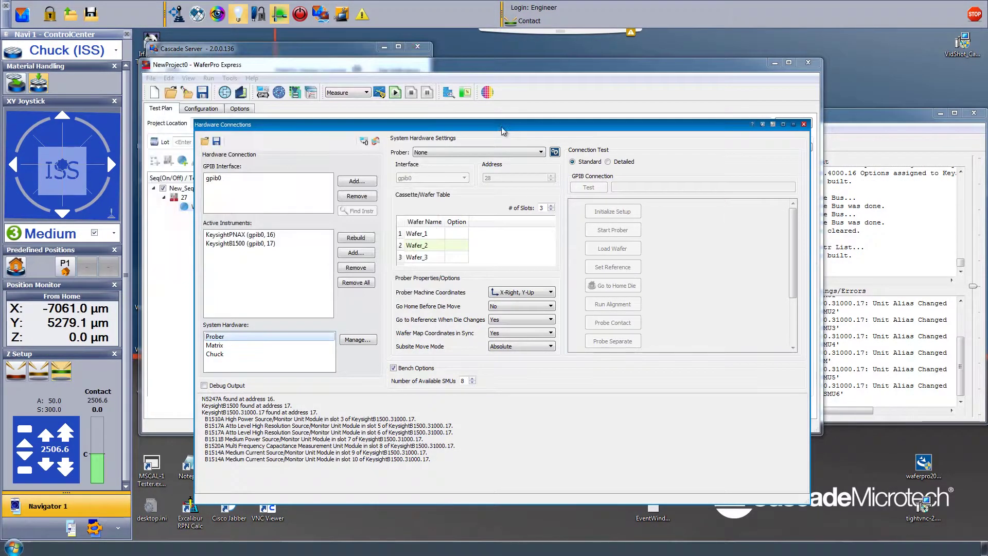
- Select Velox as prober, connect on localhost, and allow its proxy on private and public networks
click(541, 153)
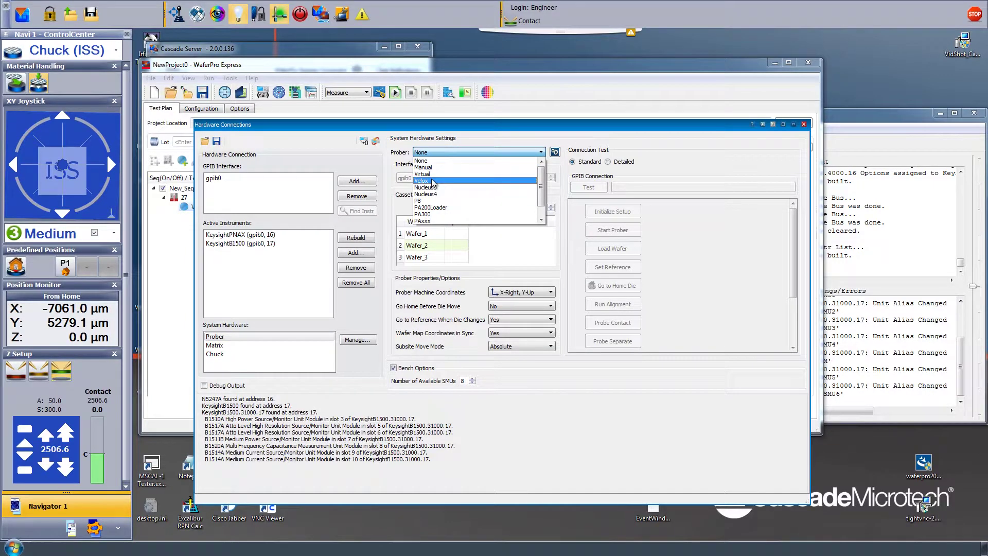
click(433, 182)
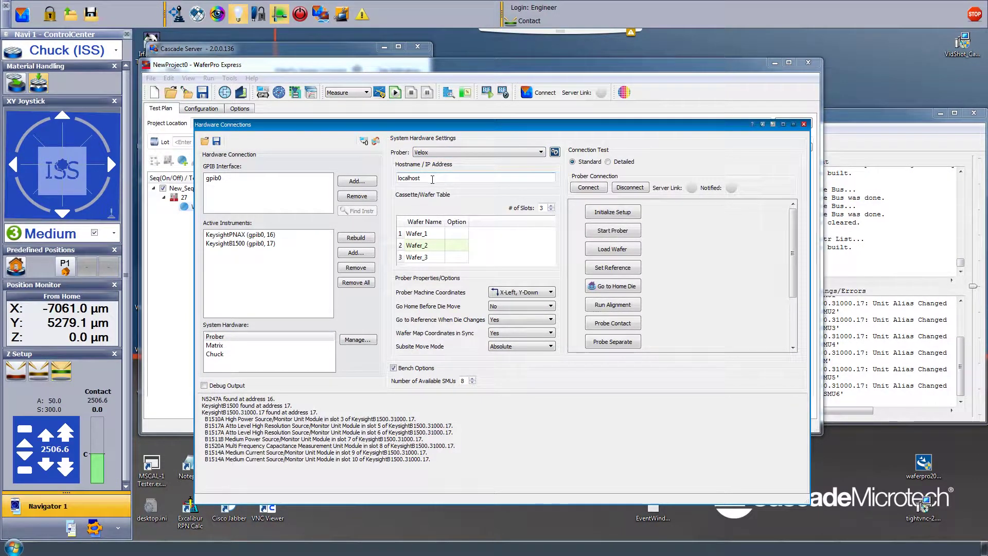
click(590, 189)
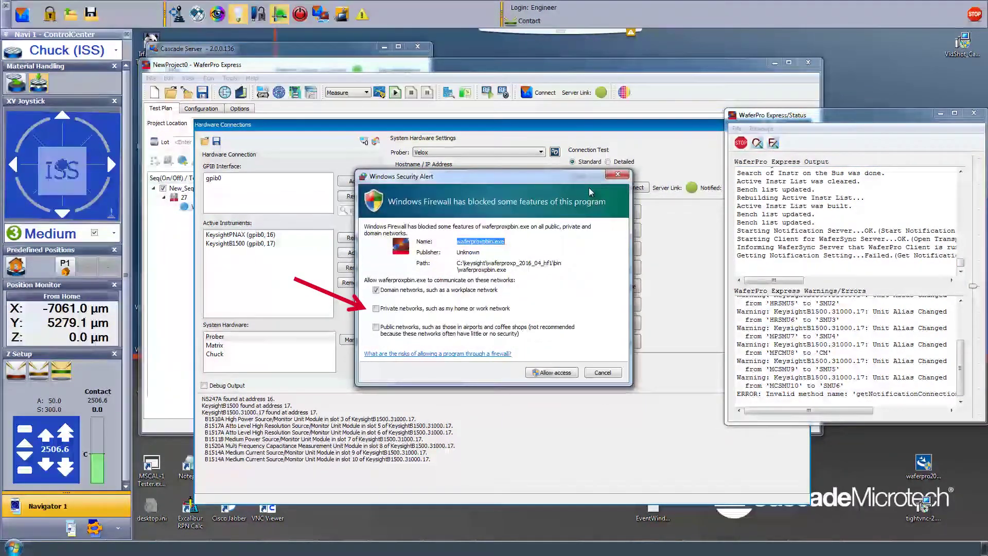
click(377, 308)
click(376, 327)
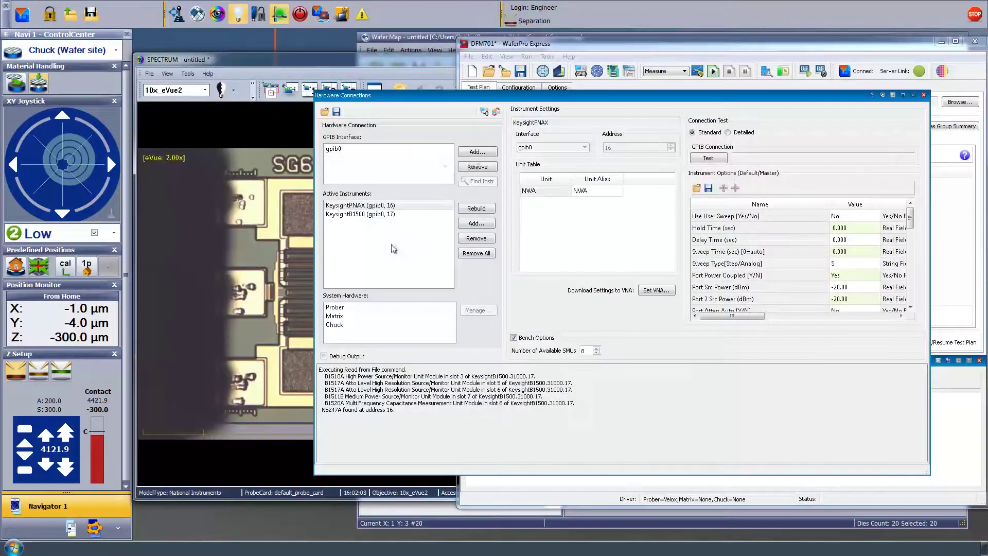
- Start the Velox prober and confirm the home position
click(344, 307)
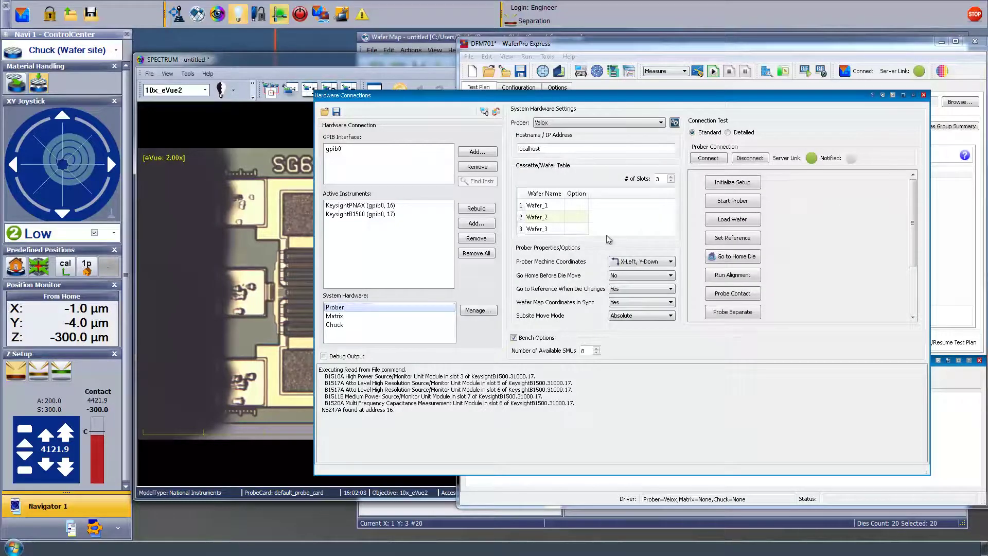
click(734, 184)
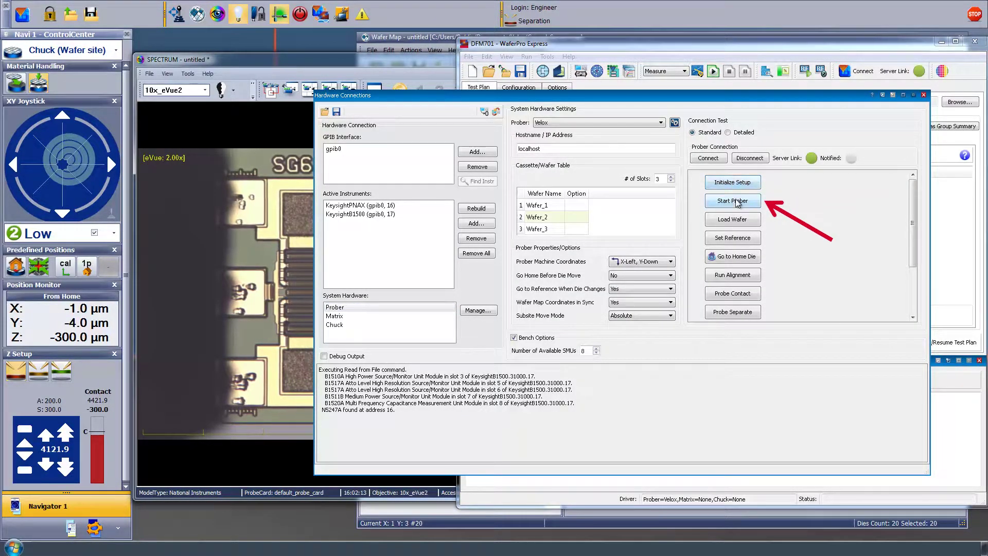
click(737, 201)
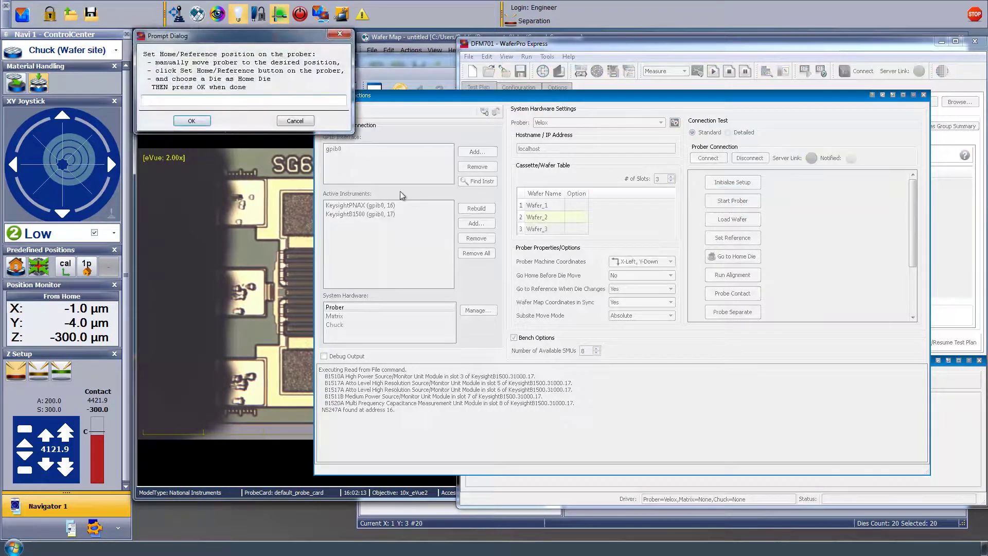
click(192, 121)
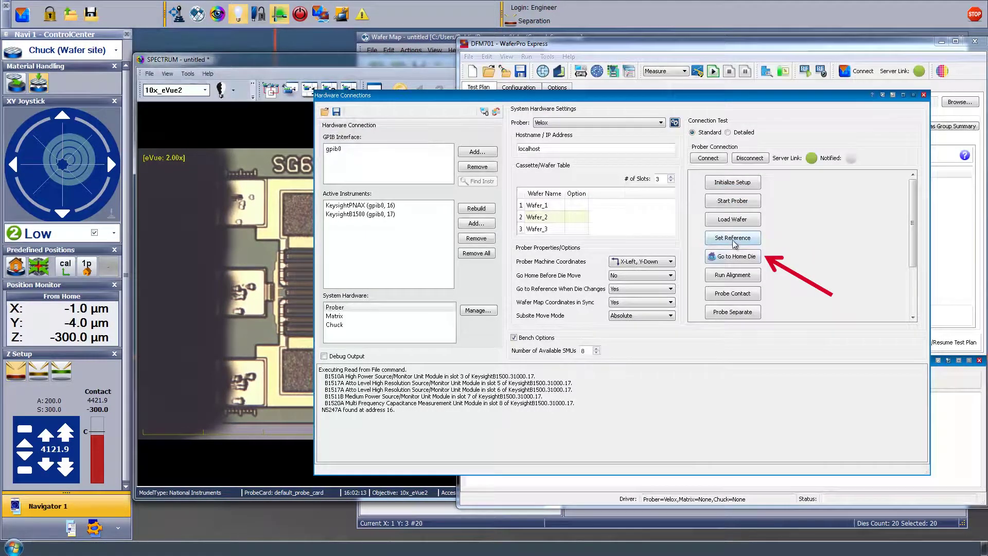
- Move to the home die, make probe contact, view the microscope, then separate the probes
click(733, 257)
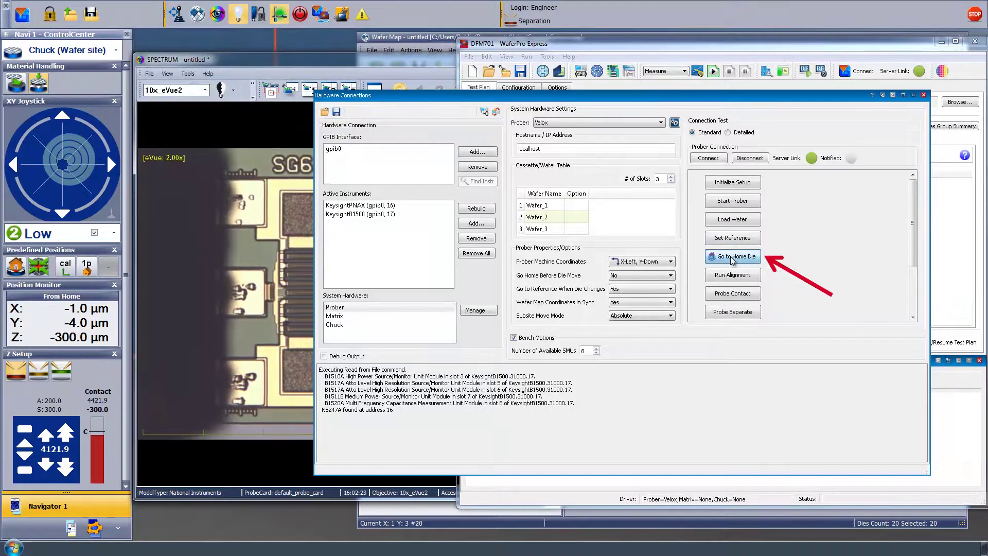
click(733, 294)
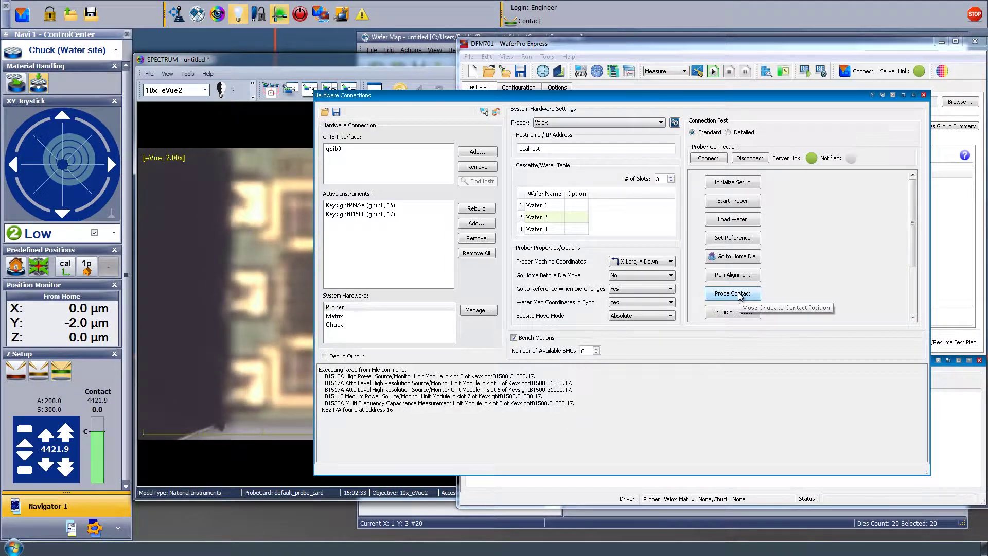
click(740, 296)
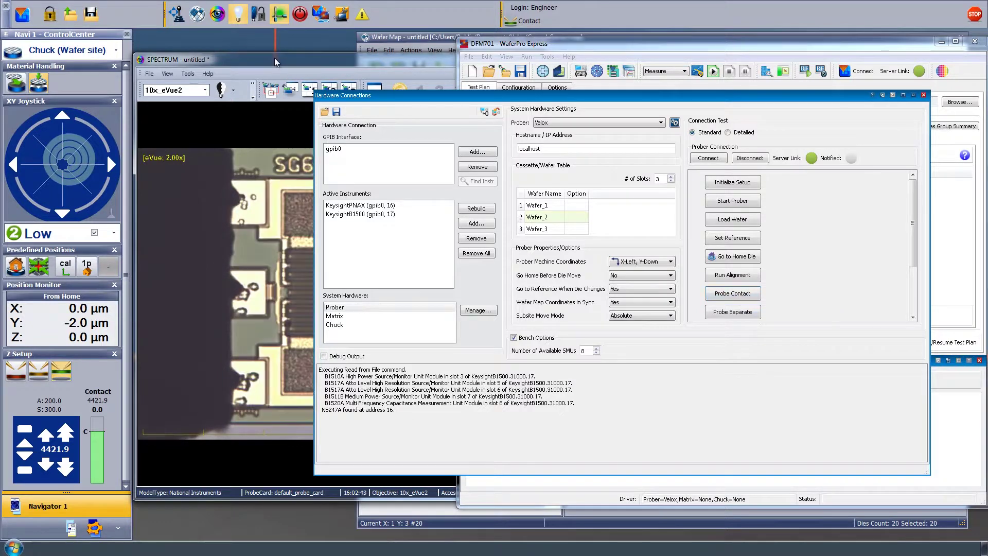
click(731, 312)
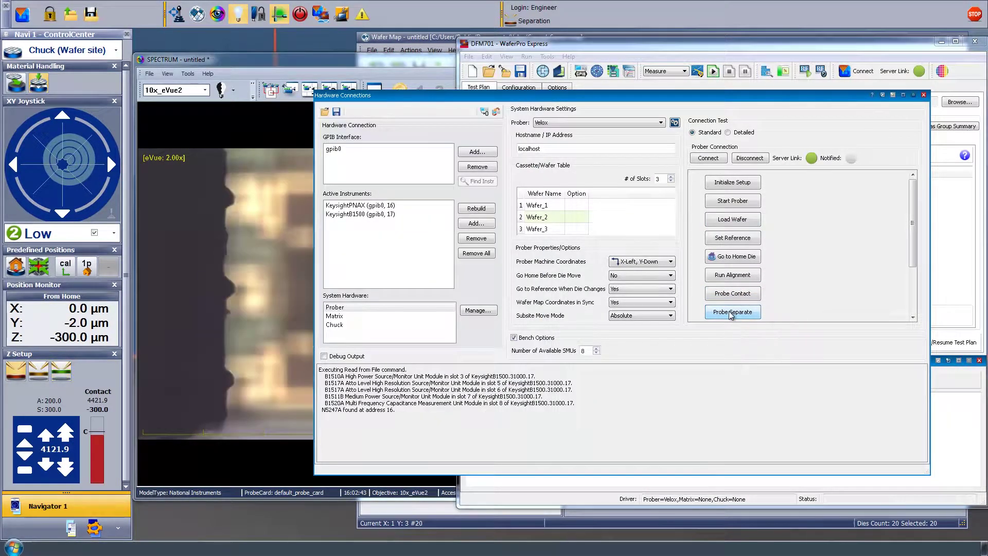